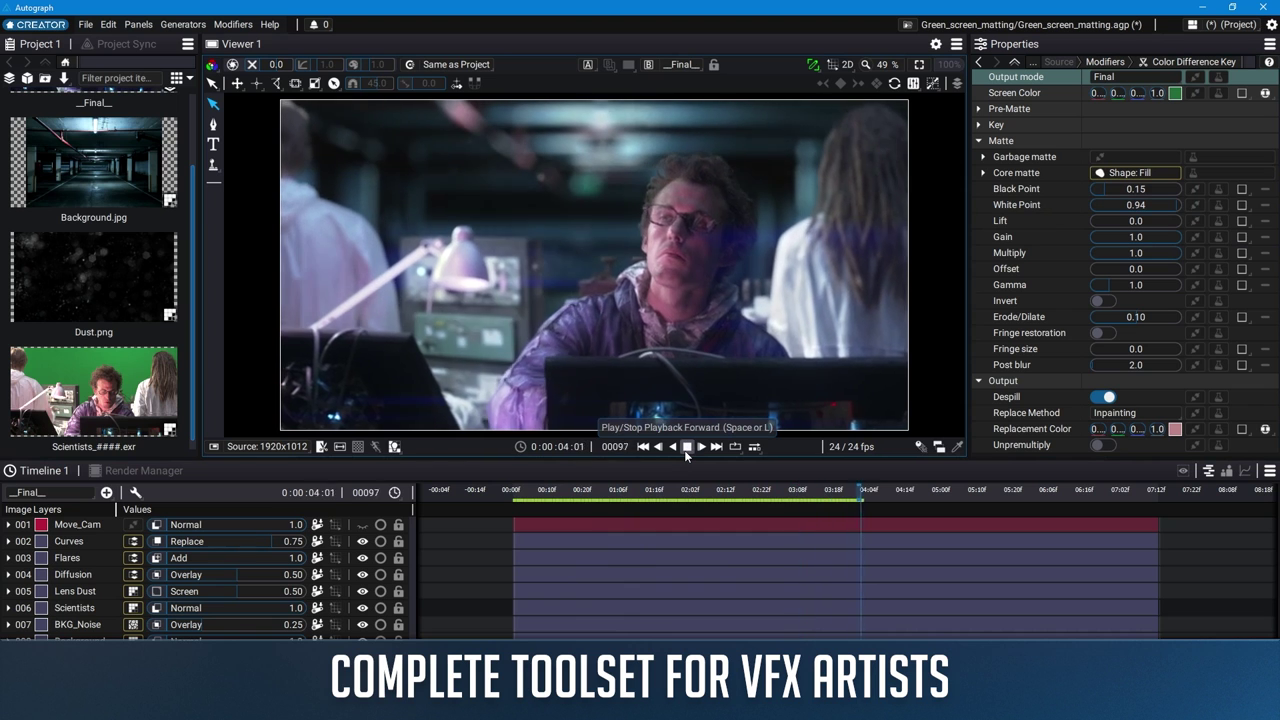
Stop the keyed shot, show the layers as an exploded 3D stack, and track the license plate backward.
{"action": "left_click", "coordinate": [686, 446]}
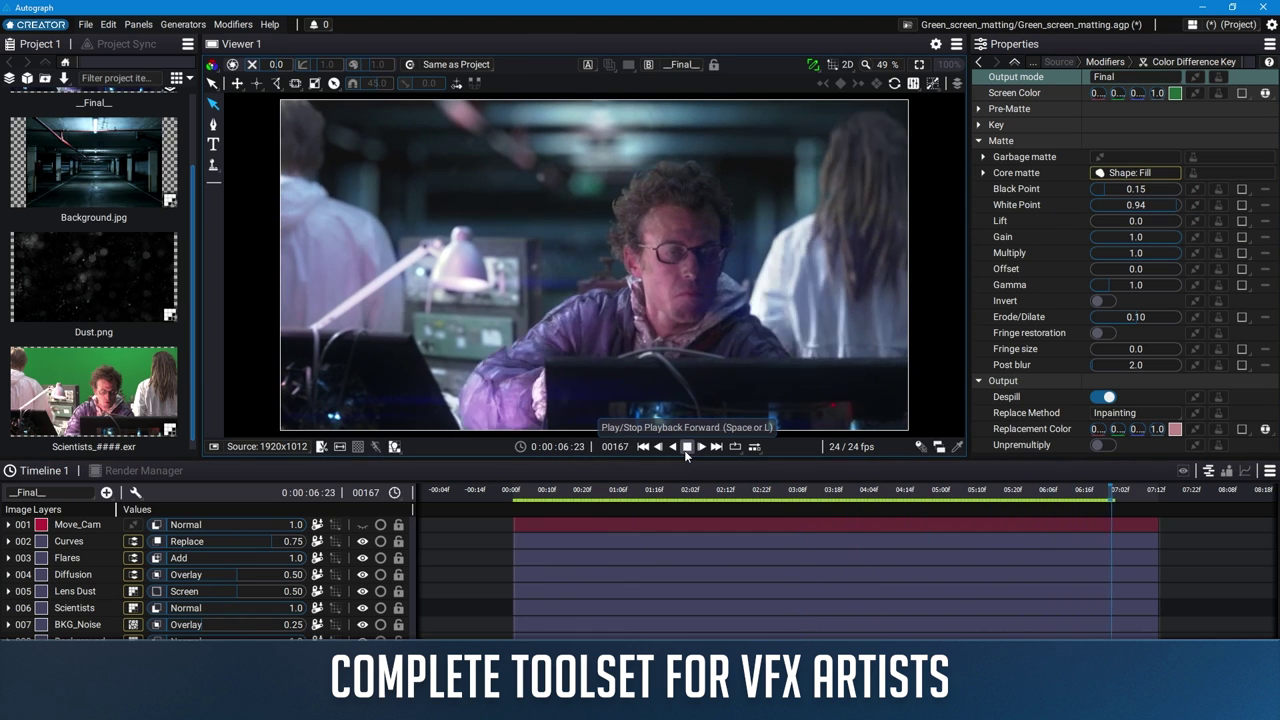
{"action": "left_click", "coordinate": [957, 83]}
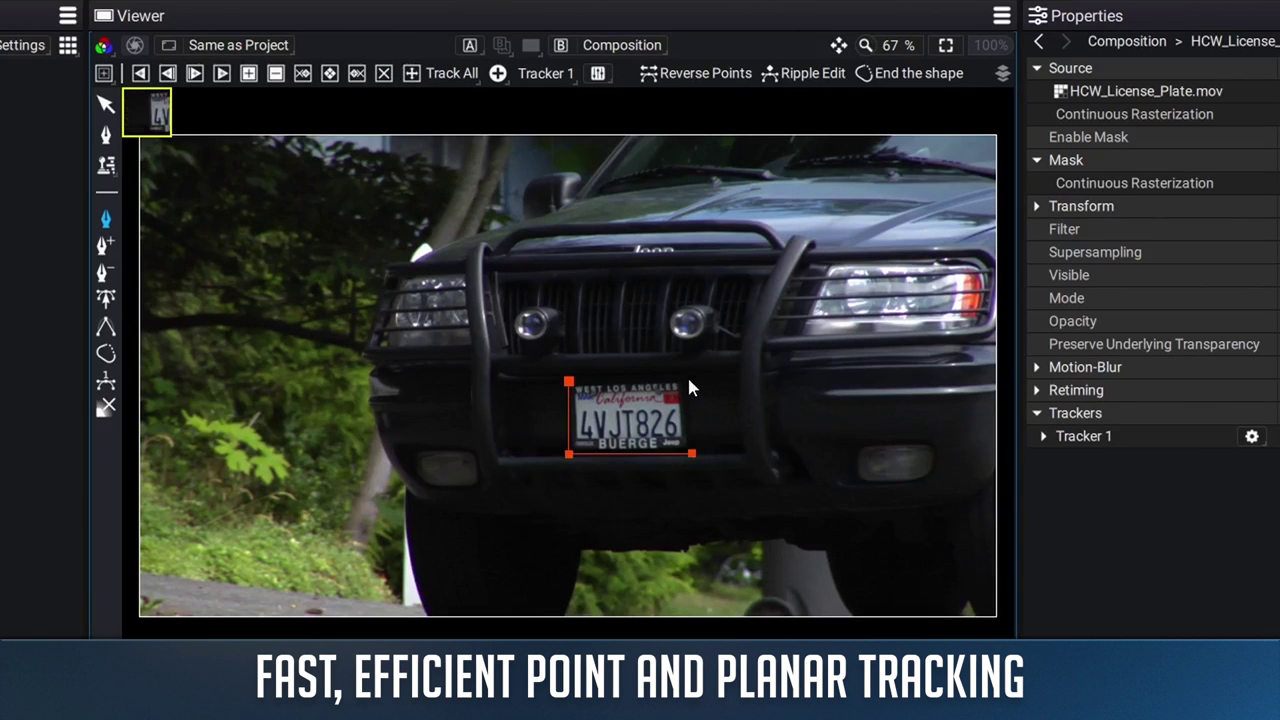
{"action": "left_click", "coordinate": [143, 75]}
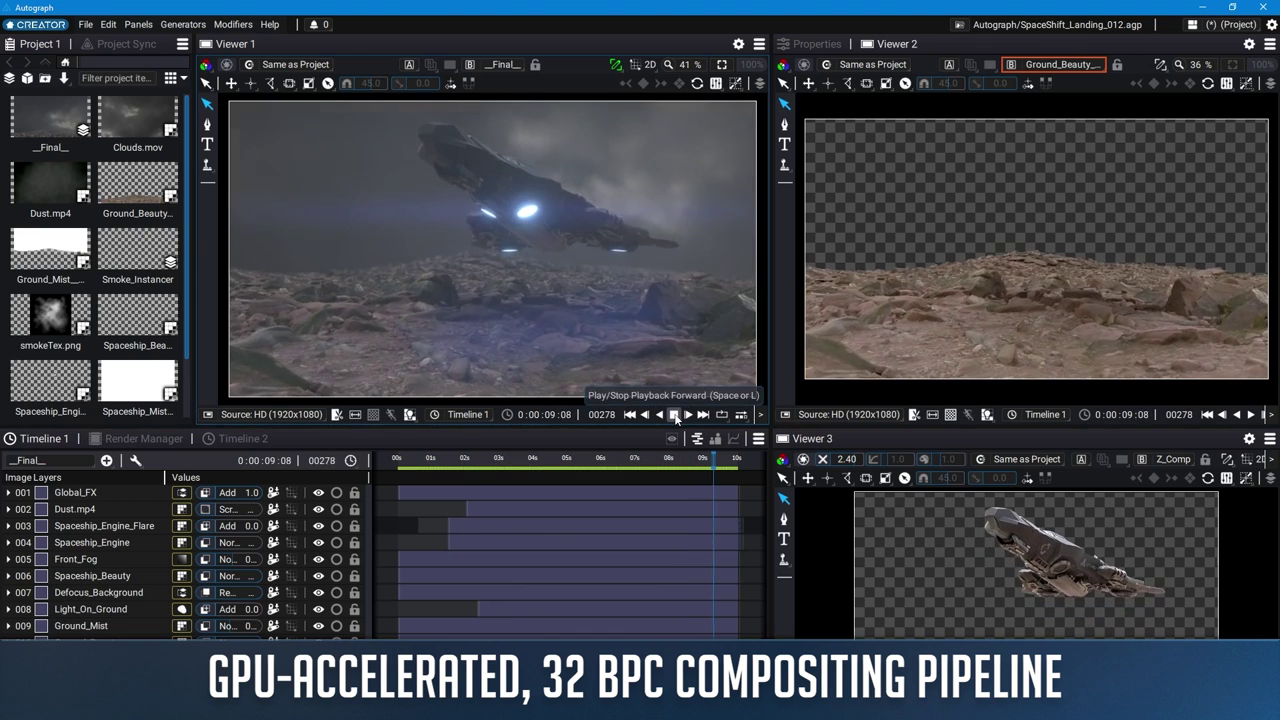
Scrub back through the spaceship landing shot.
{"action": "mouse_move", "coordinate": [450, 458]}
{"action": "left_mouse_down"}
{"action": "mouse_move", "coordinate": [668, 464]}
{"action": "mouse_move", "coordinate": [462, 466]}
{"action": "mouse_move", "coordinate": [688, 477]}
{"action": "left_mouse_up"}
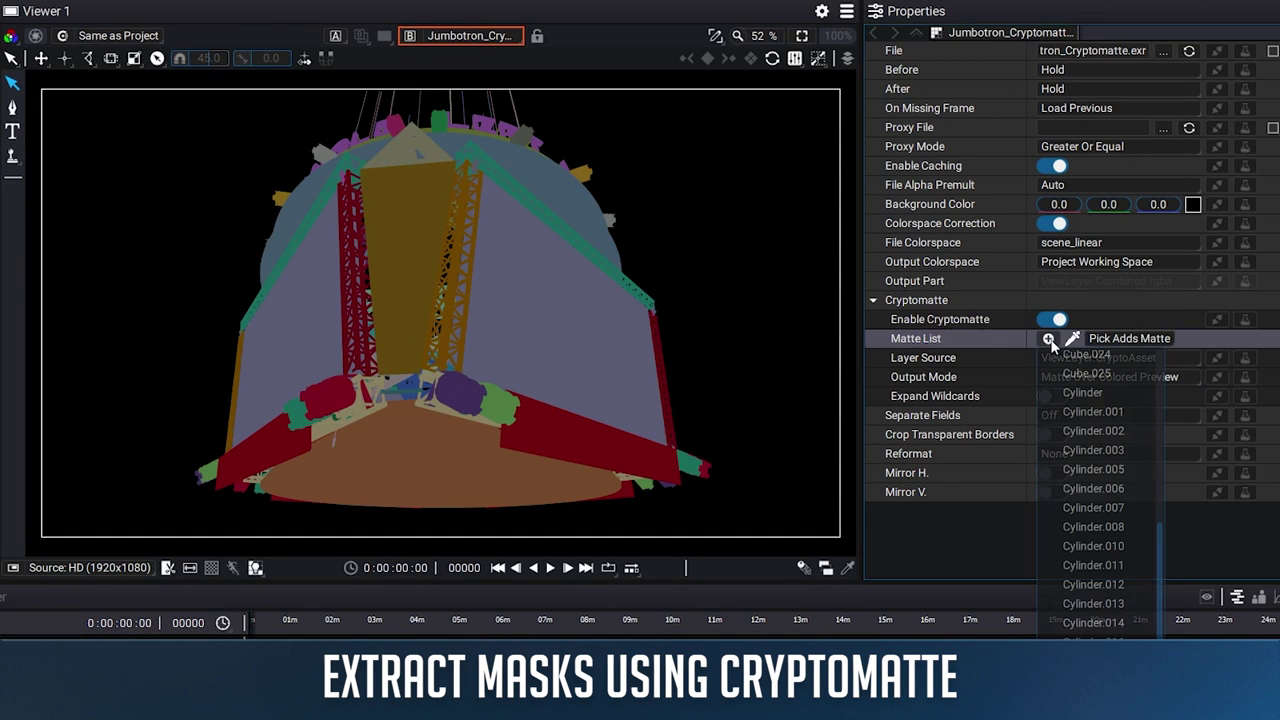
Add the Plane object as a Cryptomatte matte, open the output modes, and advance the jumbotron shot.
{"action": "left_click", "coordinate": [534, 280]}
{"action": "left_click", "coordinate": [1138, 461]}
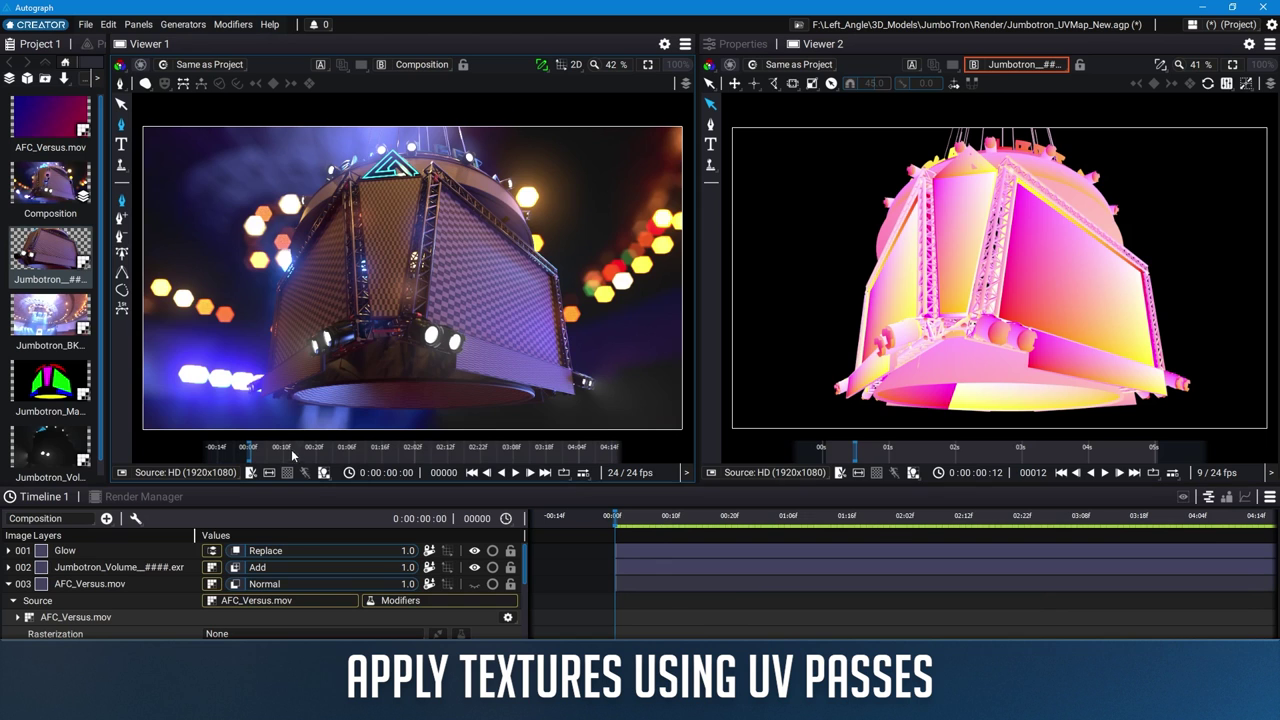
{"action": "left_click_drag", "start_coordinate": [256, 450], "coordinate": [538, 447]}
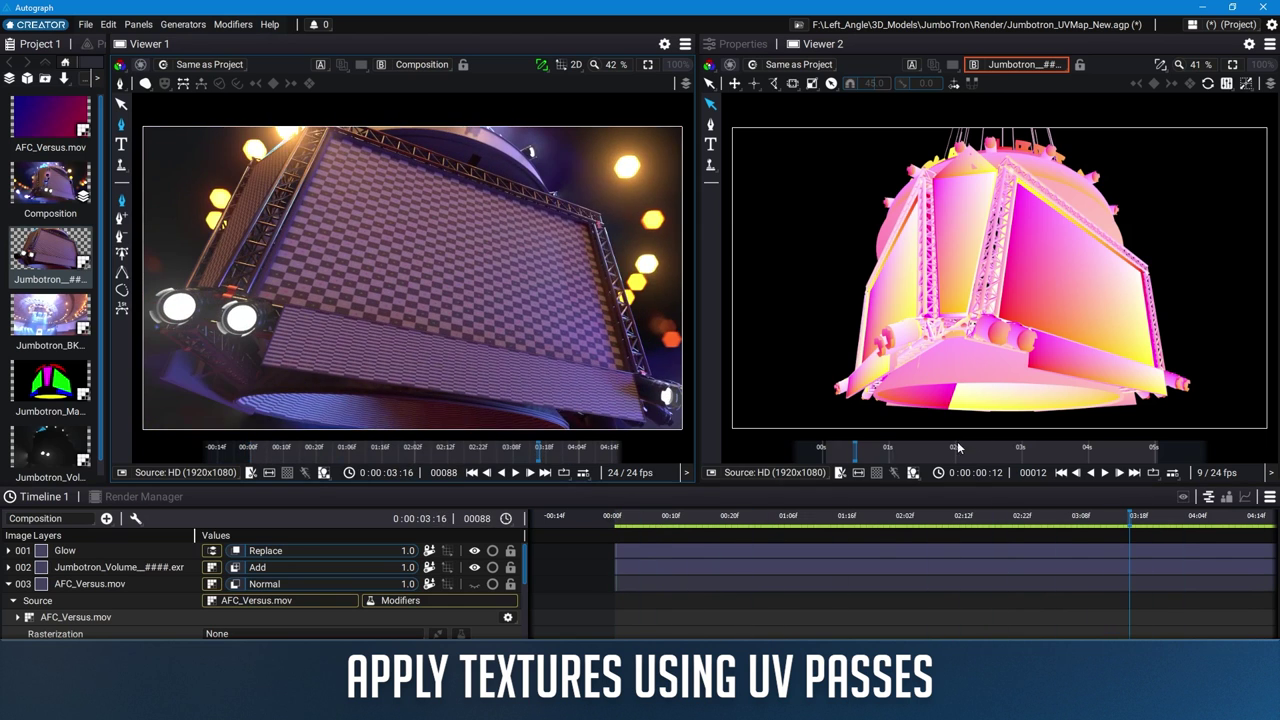
Scrub both jumbotron shots forward, then rewind the textured jumbotron shot slightly.
{"action": "left_click_drag", "start_coordinate": [855, 450], "coordinate": [1112, 452]}
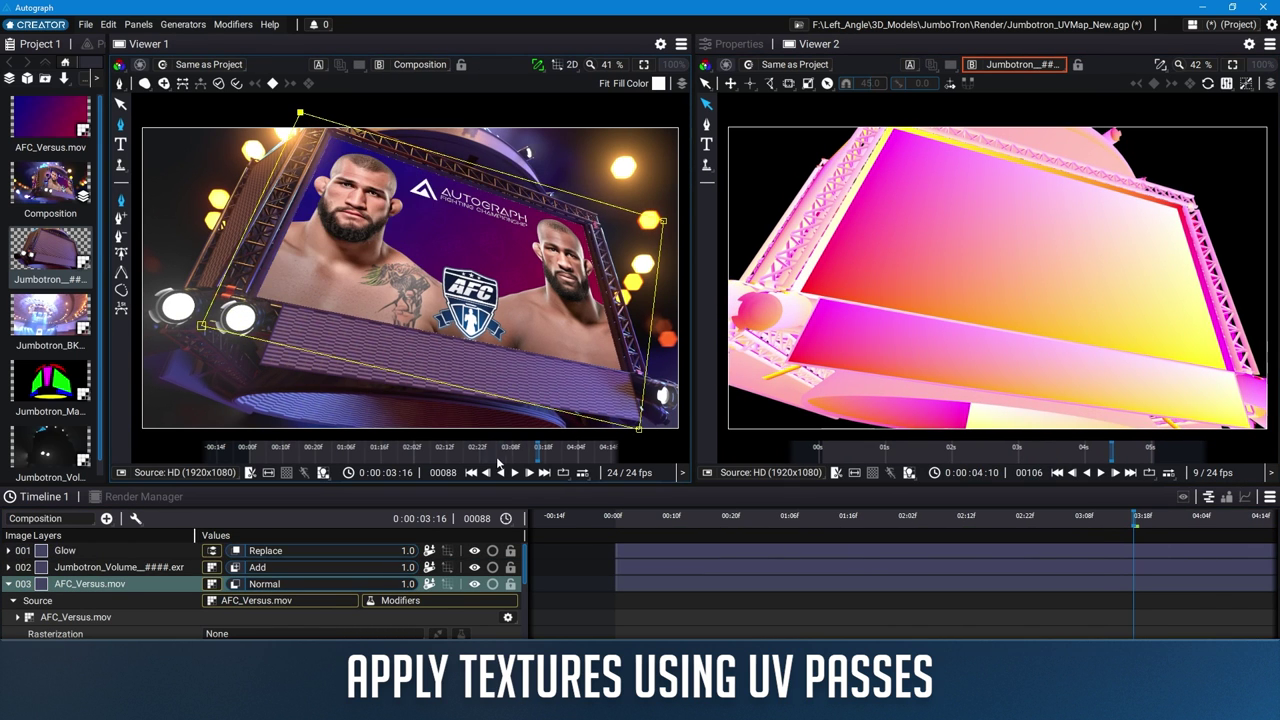
{"action": "left_click_drag", "start_coordinate": [497, 462], "coordinate": [450, 452]}
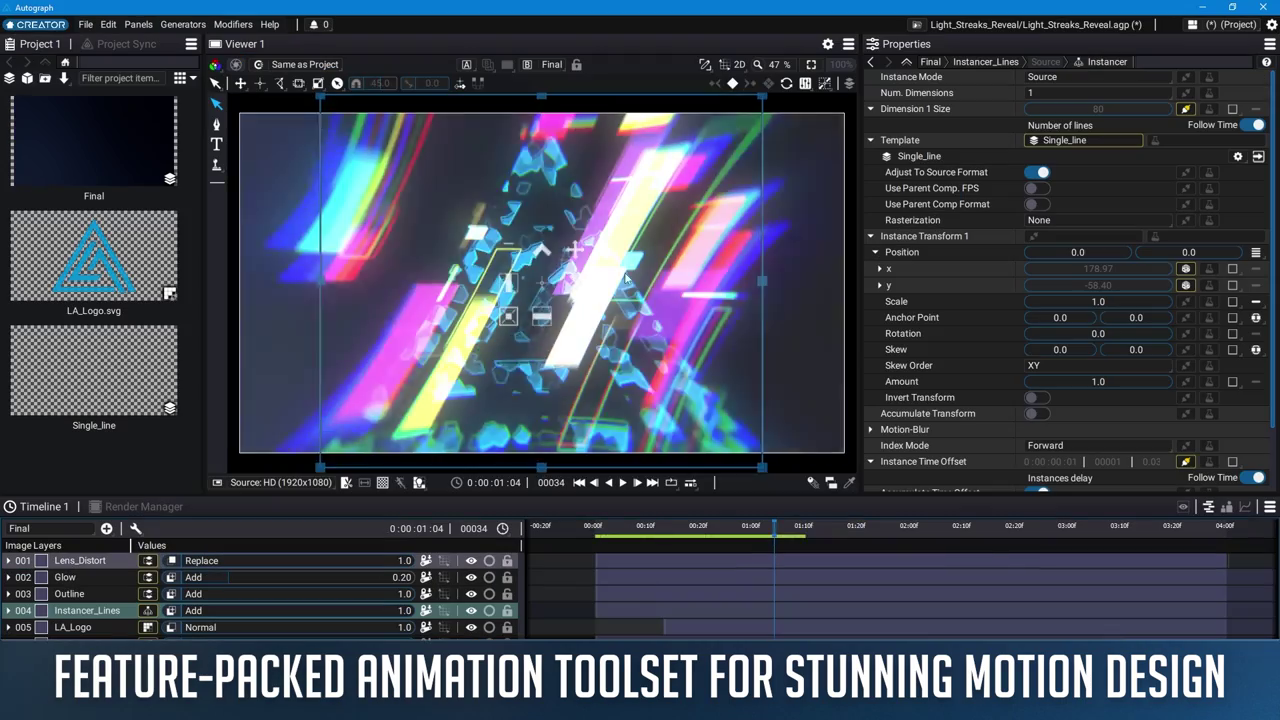
Play the light streaks, scrub the In_the_city clip, and play the _Final_ halftone composition.
{"action": "left_click", "coordinate": [620, 482]}
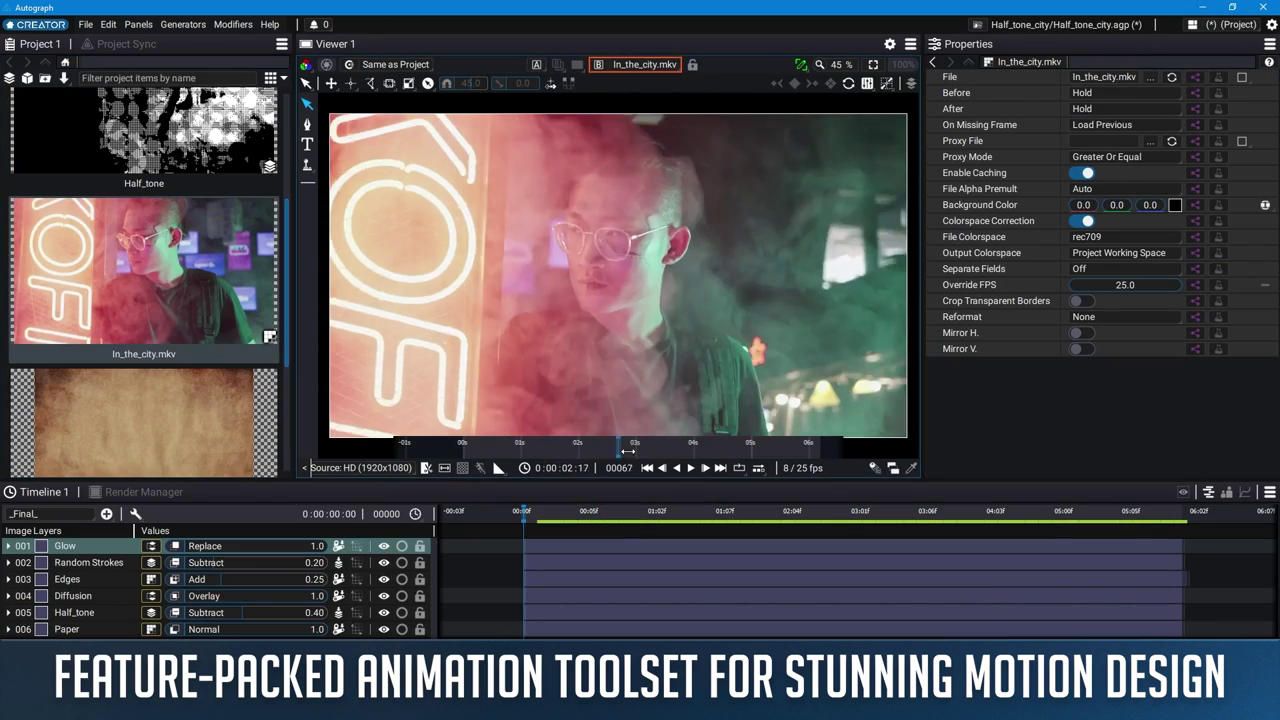
{"action": "left_click_drag", "start_coordinate": [694, 450], "coordinate": [510, 455]}
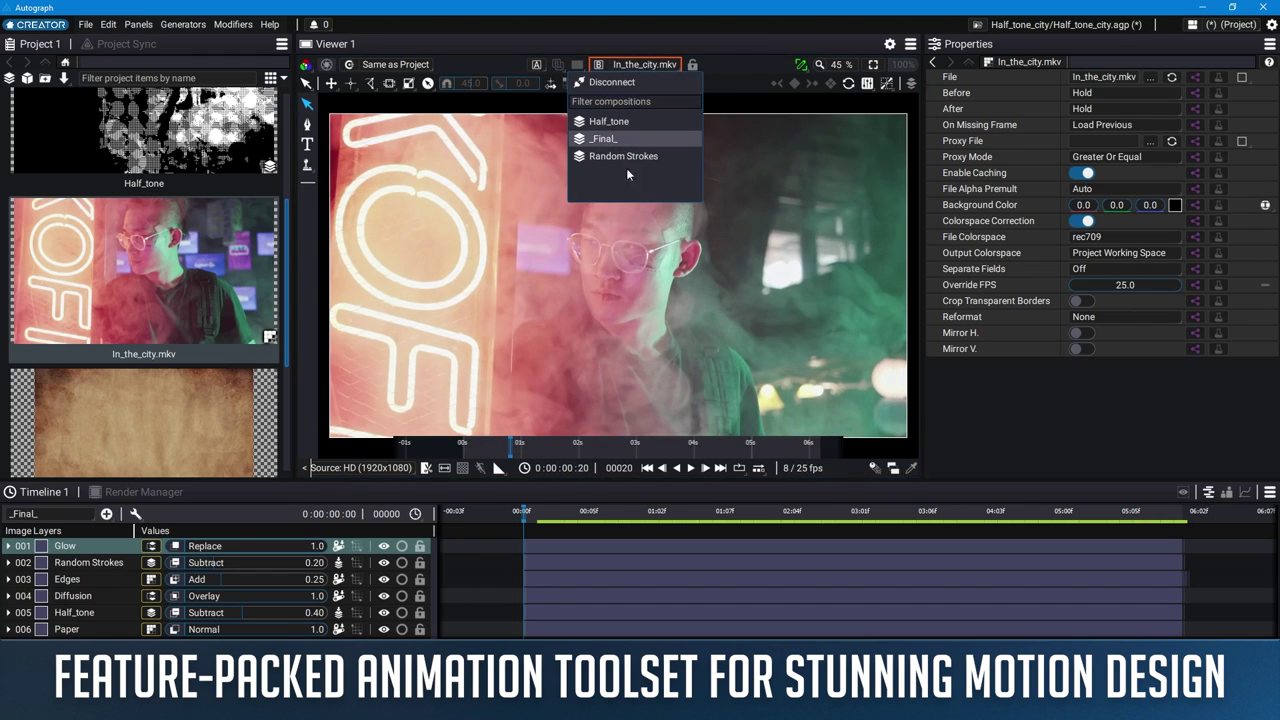
{"action": "key", "text": "Return"}
{"action": "left_click", "coordinate": [767, 468]}
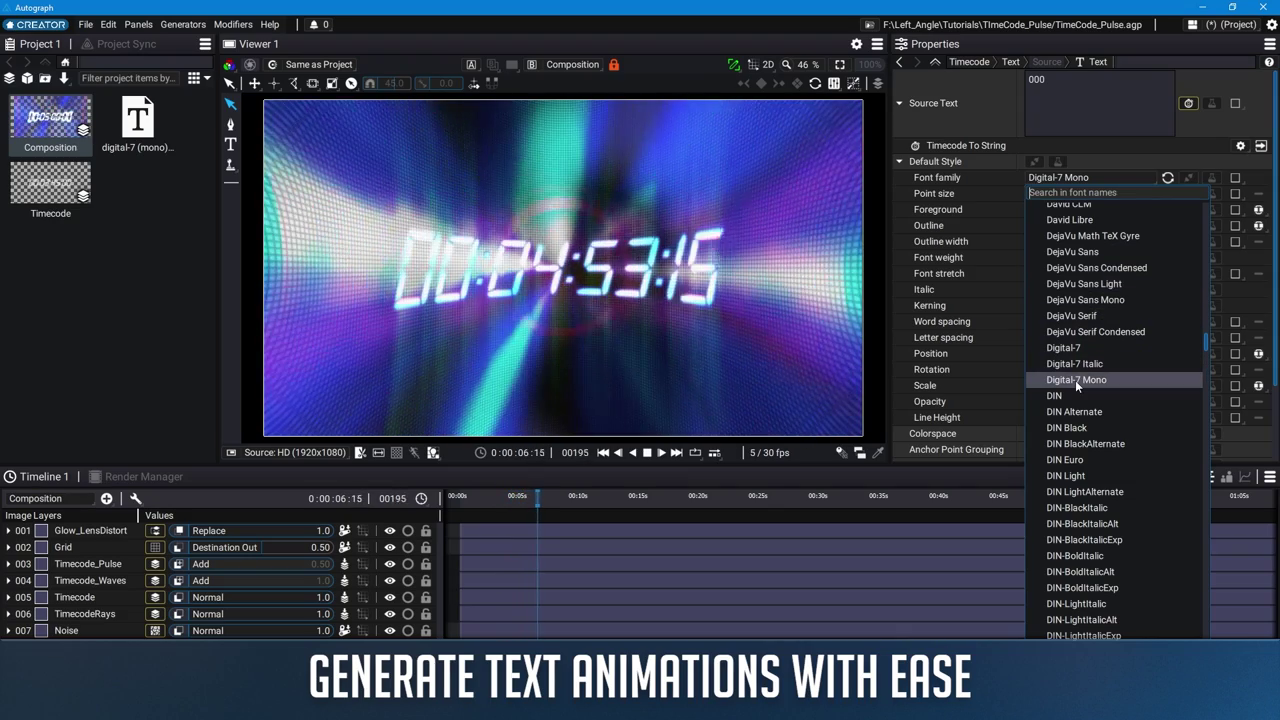
Scroll down the font family list to preview other typefaces.
{"action": "scroll", "coordinate": [1075, 380], "scroll_direction": "down", "scroll_amount": 3}
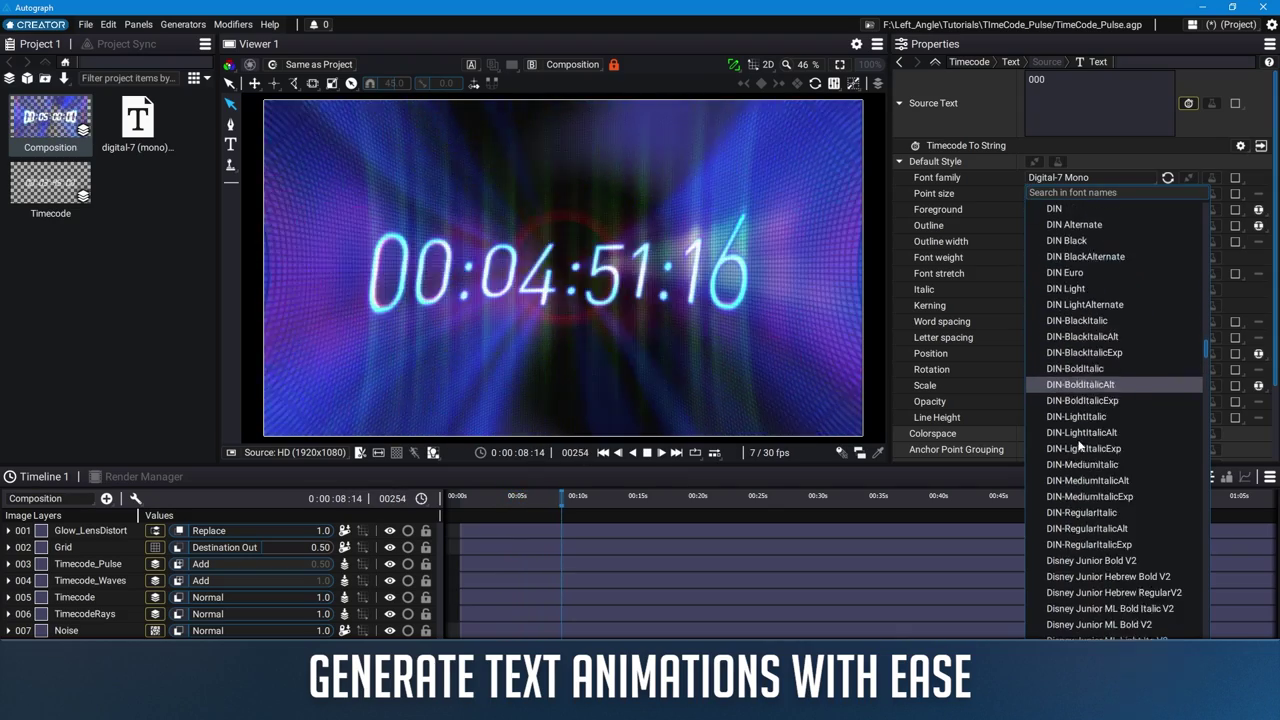
{"action": "scroll", "coordinate": [1075, 380], "scroll_direction": "down", "scroll_amount": 2}
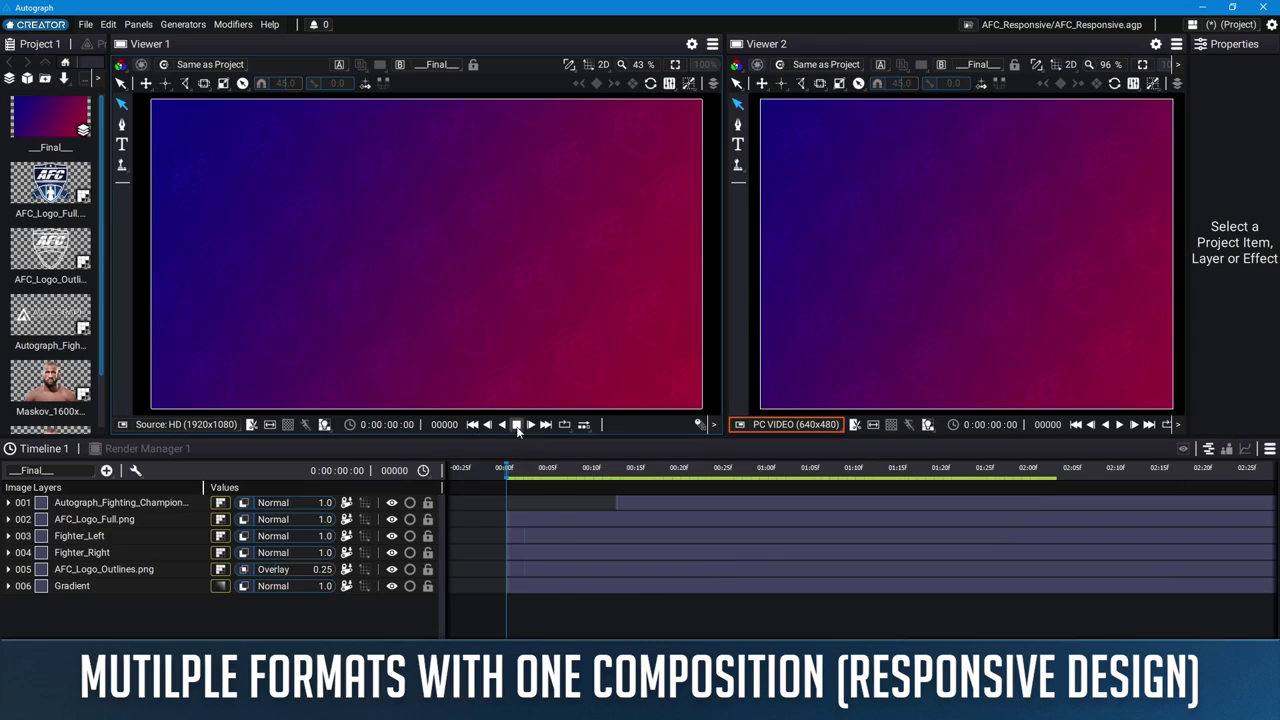
From the first frame, rotate the AFC_Logo_Full.png logo and open the source output formats list.
{"action": "left_click", "coordinate": [516, 425]}
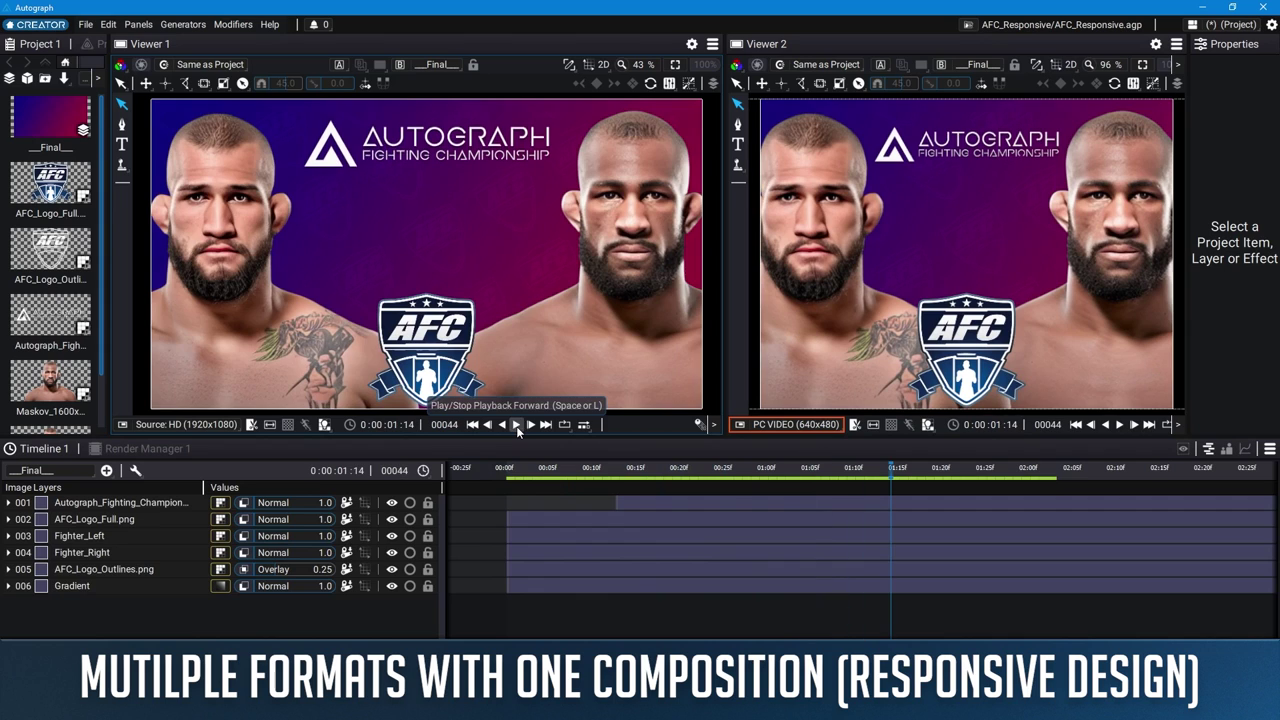
{"action": "left_click", "coordinate": [425, 345]}
{"action": "left_click_drag", "start_coordinate": [495, 392], "coordinate": [509, 336]}
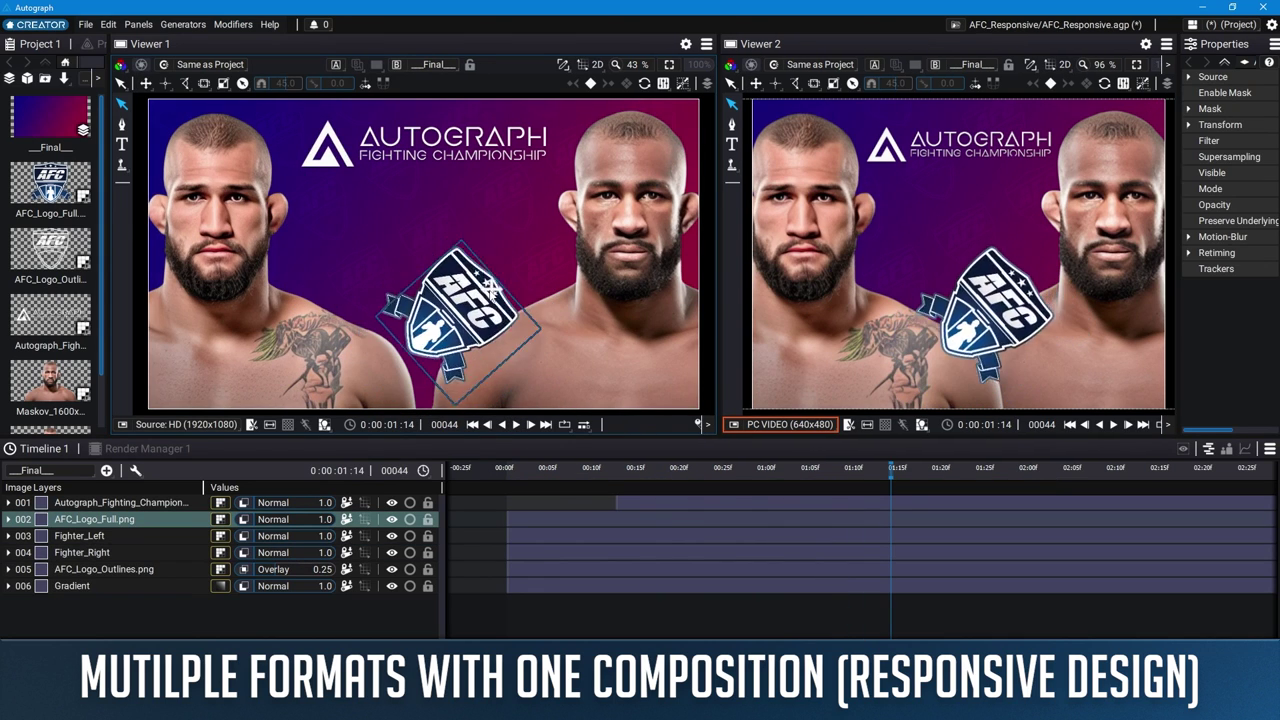
{"action": "left_click_drag", "start_coordinate": [600, 438], "coordinate": [600, 359]}
{"action": "left_click", "coordinate": [175, 345]}
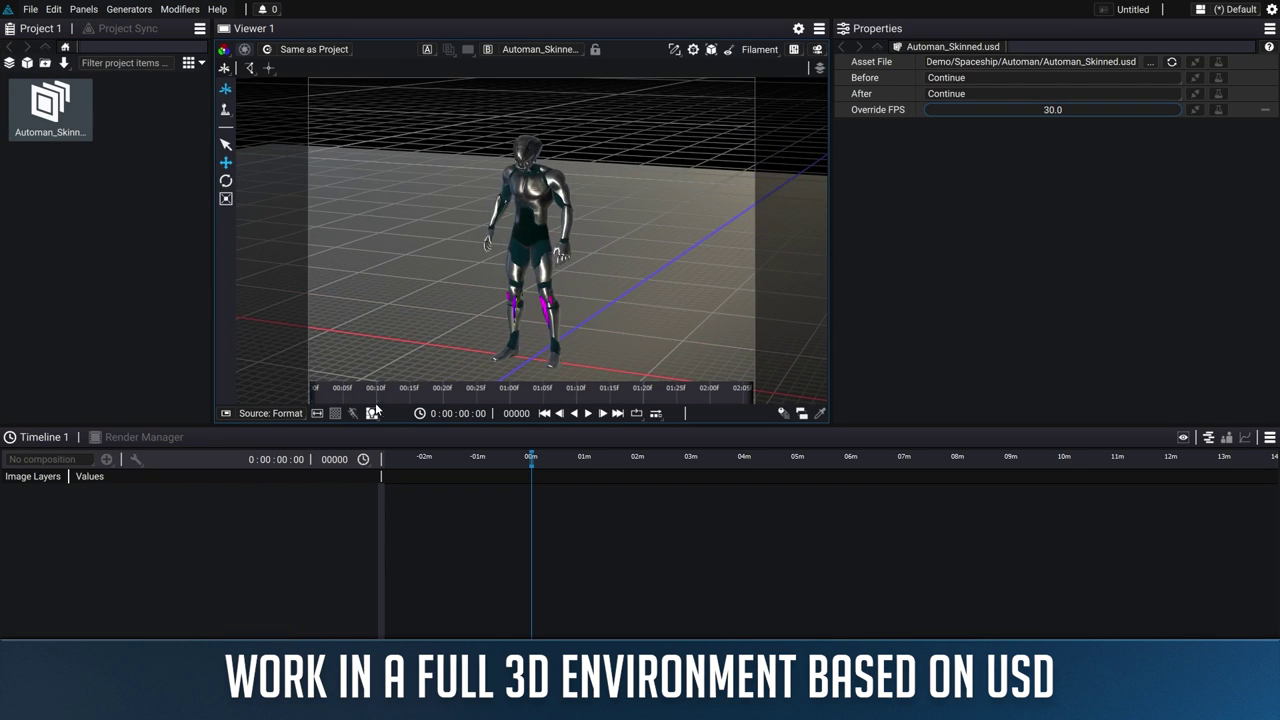
Scrub the Automan animation, then shift Character002's corridor clip to start slightly later.
{"action": "left_click_drag", "start_coordinate": [464, 393], "coordinate": [588, 405]}
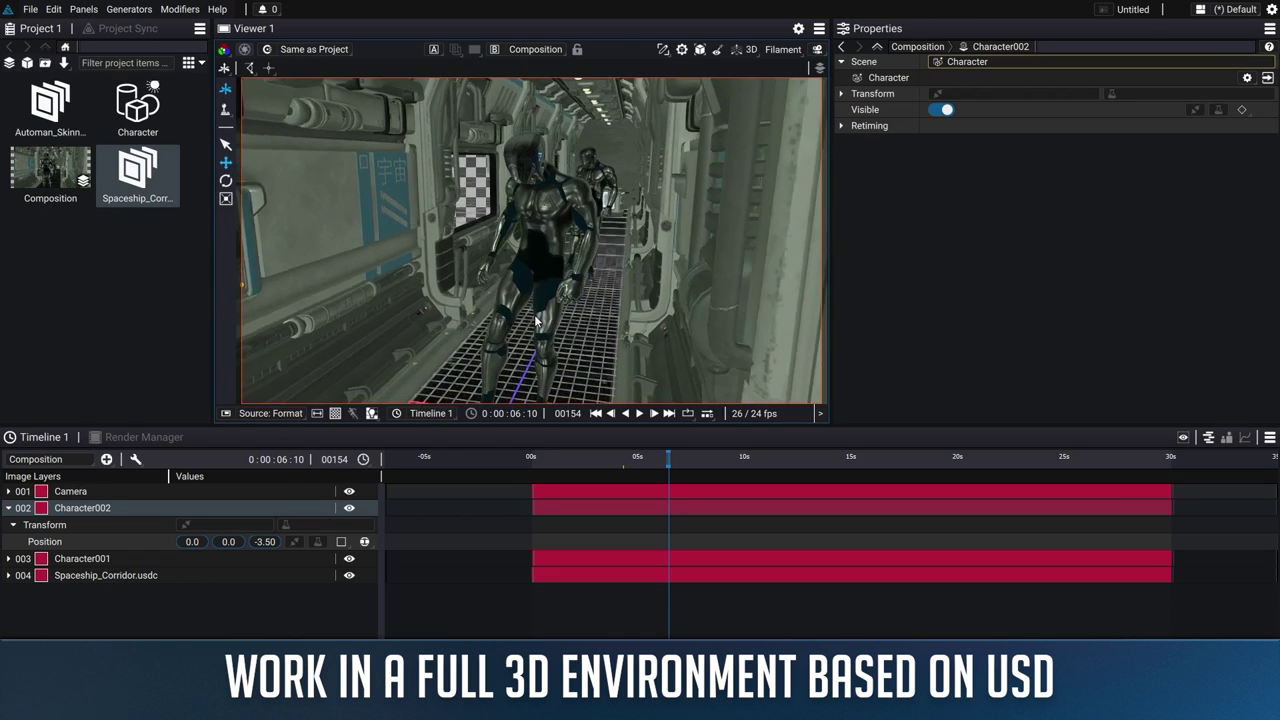
{"action": "mouse_move", "coordinate": [626, 480]}
{"action": "left_mouse_down"}
{"action": "mouse_move", "coordinate": [616, 530]}
{"action": "mouse_move", "coordinate": [682, 509]}
{"action": "left_mouse_up"}
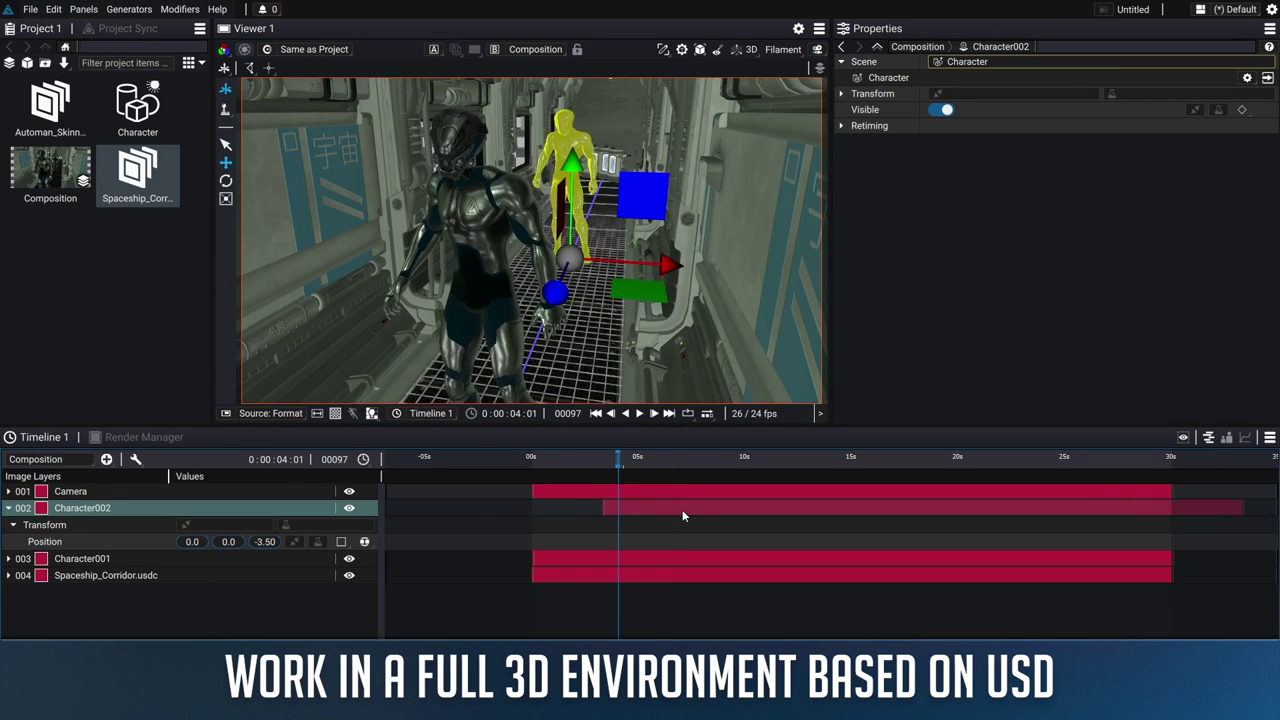
{"action": "left_click_drag", "start_coordinate": [633, 456], "coordinate": [602, 504]}
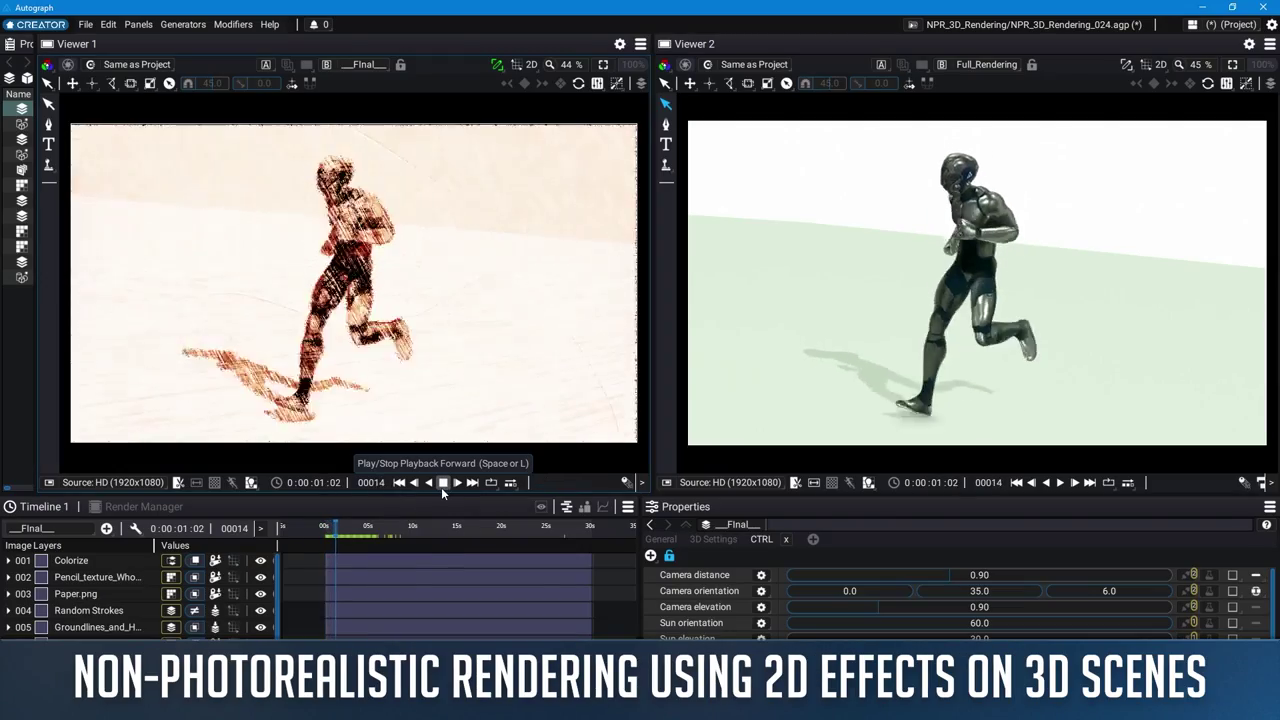
Set camera orientation to 25.0 and sun orientation to 330.0, then play the runner animation.
{"action": "left_click", "coordinate": [445, 484]}
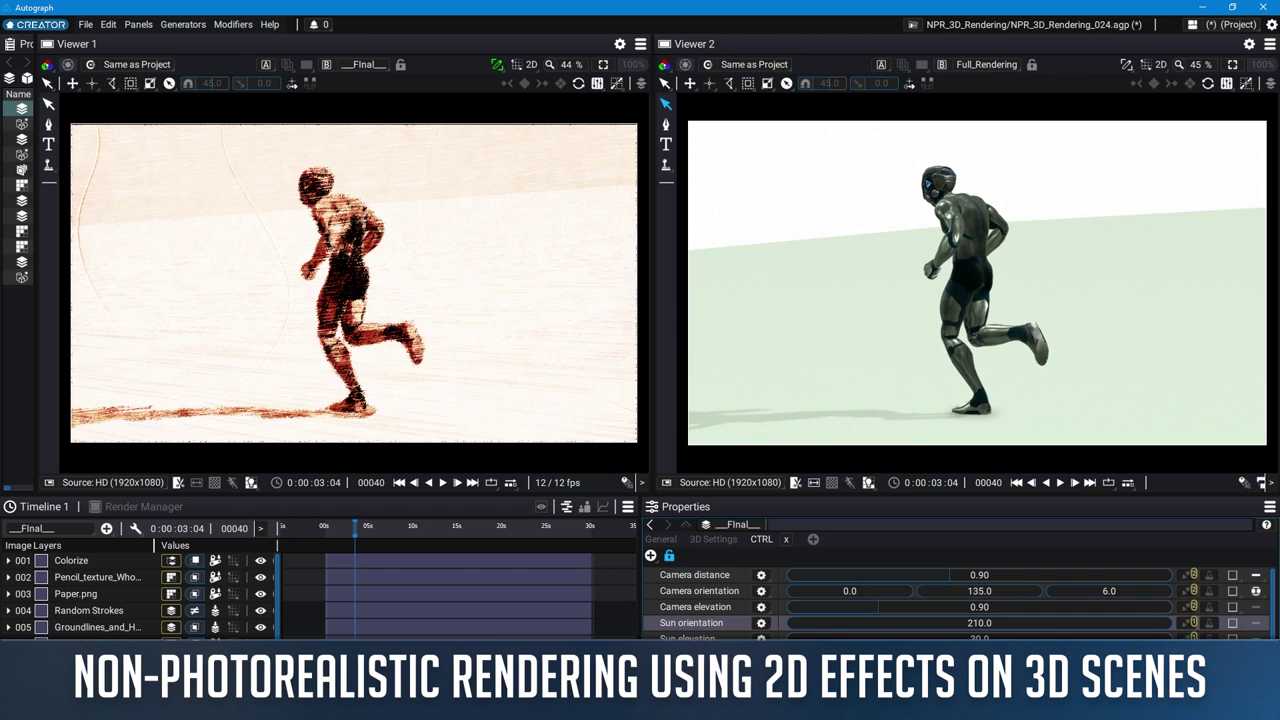
{"action": "left_click_drag", "start_coordinate": [986, 597], "coordinate": [880, 597]}
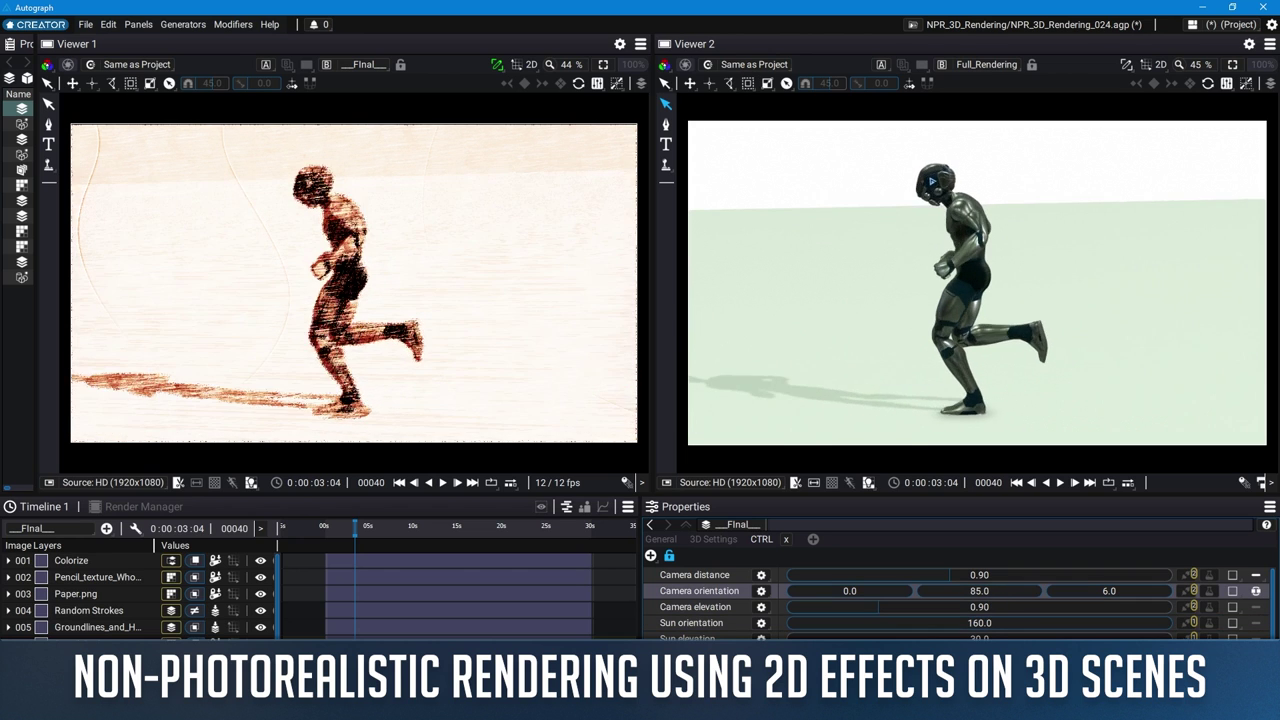
{"action": "left_click_drag", "start_coordinate": [980, 623], "coordinate": [1095, 623]}
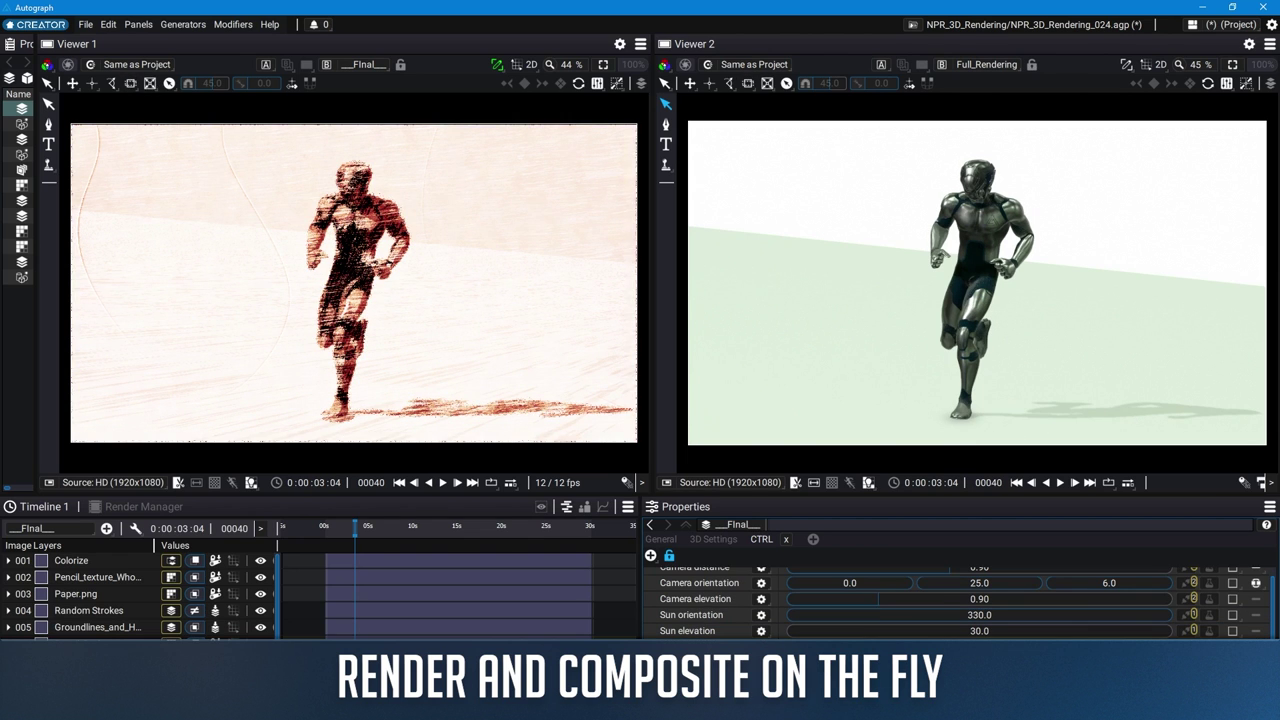
{"action": "key", "text": "space"}
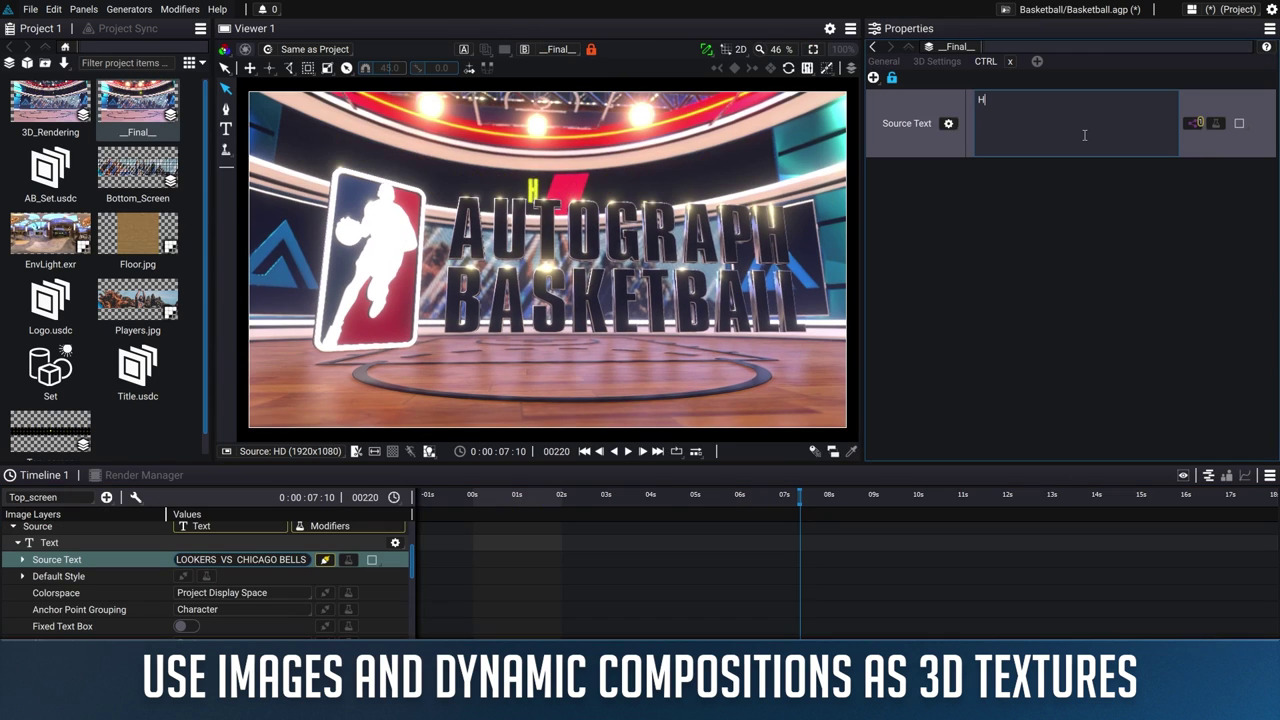
Scrub back through the arena animation showing HELLO TO TWITCH.
{"action": "left_click_drag", "start_coordinate": [492, 486], "coordinate": [520, 486]}
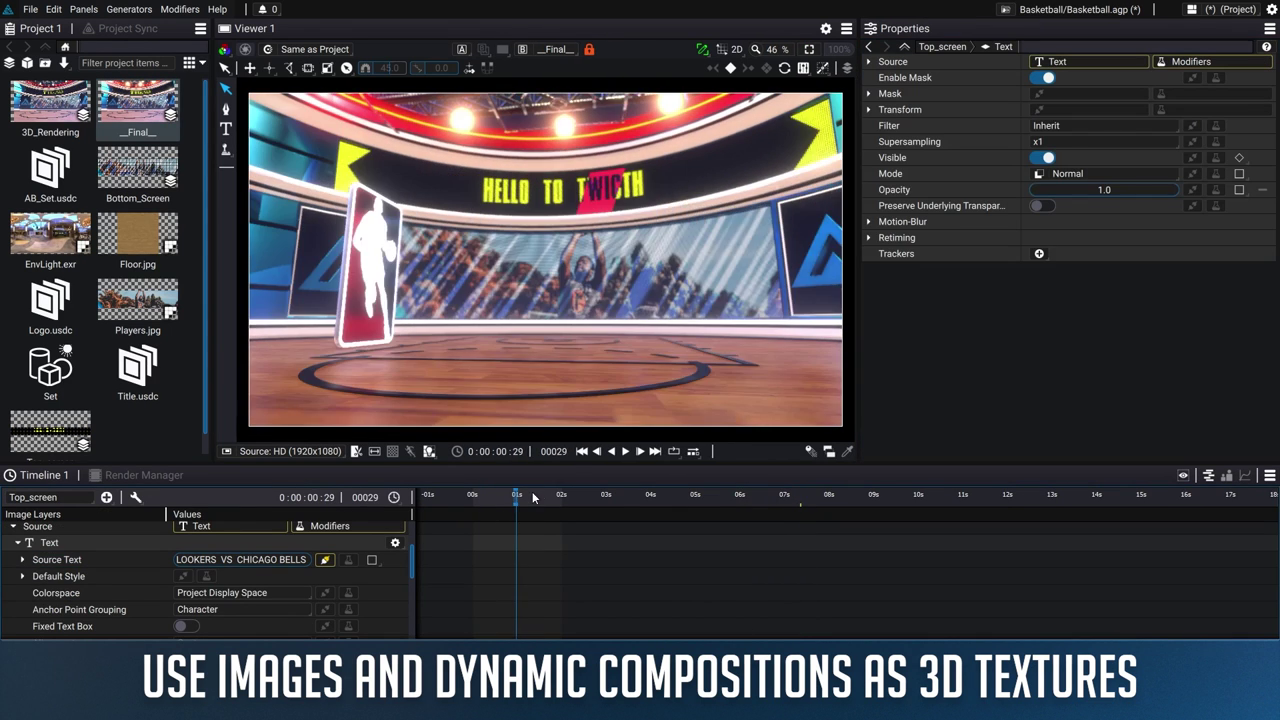